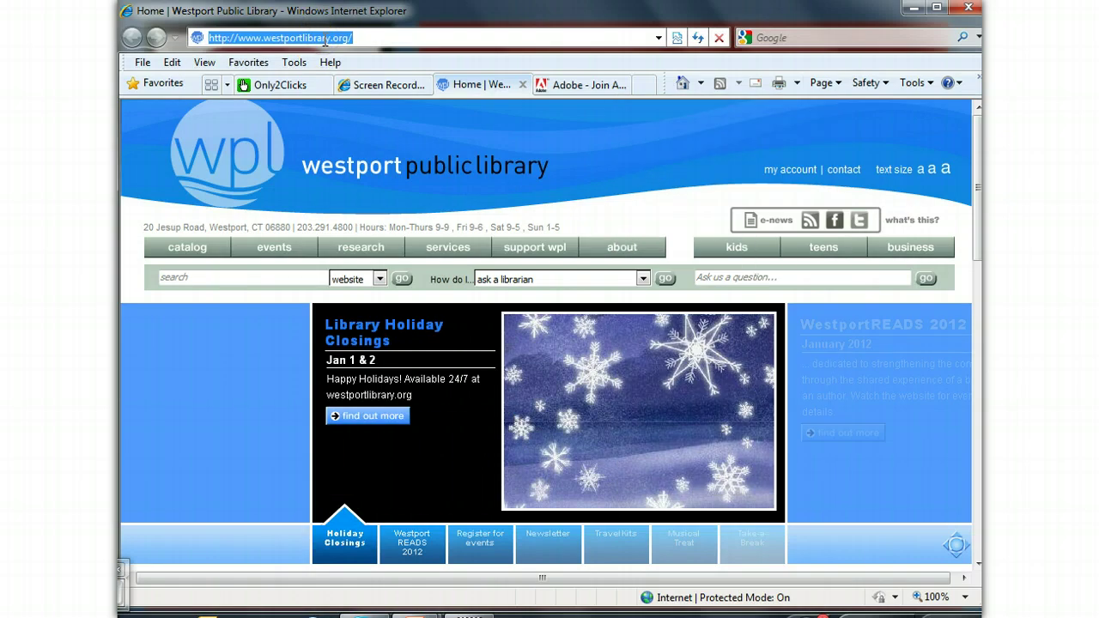
{"action": "type", "text": "www.adobe"}
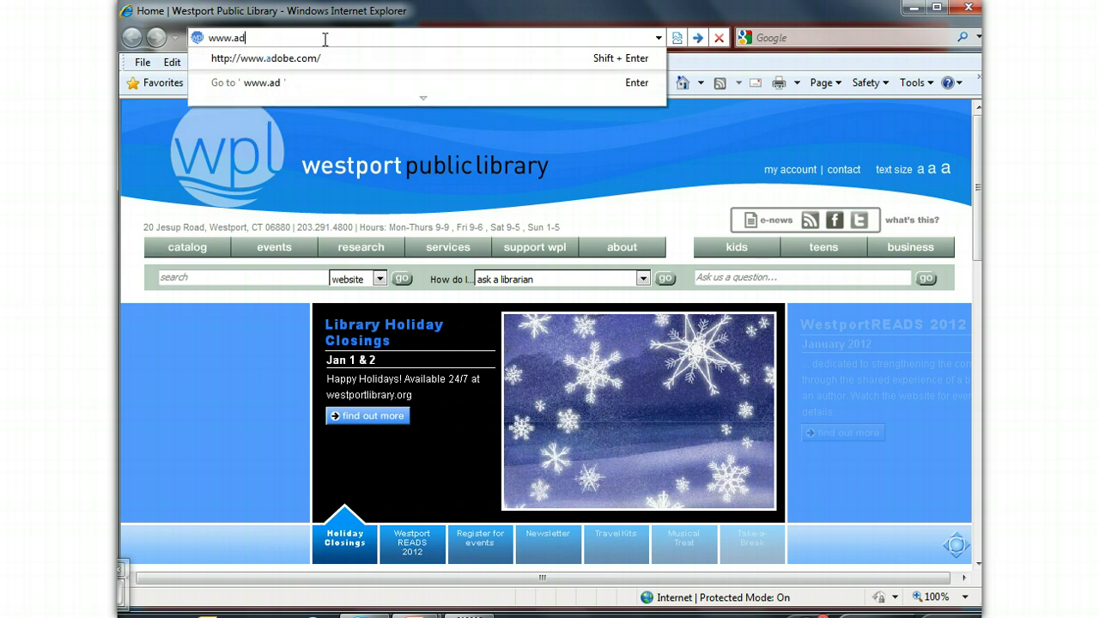
{"action": "type", "text": ".com"}
{"action": "key", "text": "Return"}
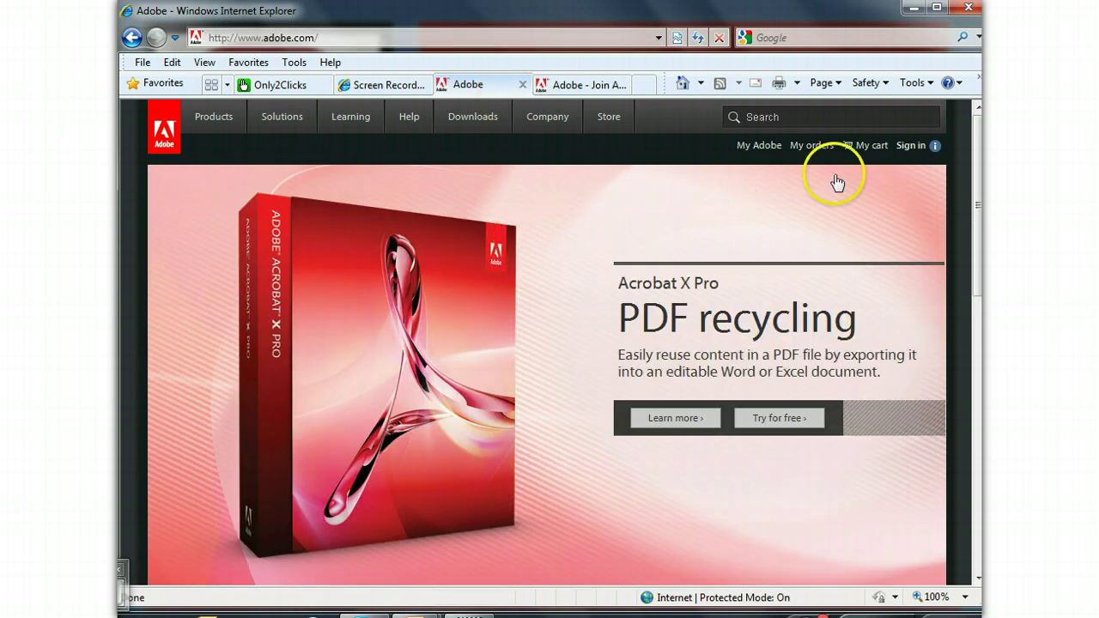
{"action": "left_click", "coordinate": [912, 148]}
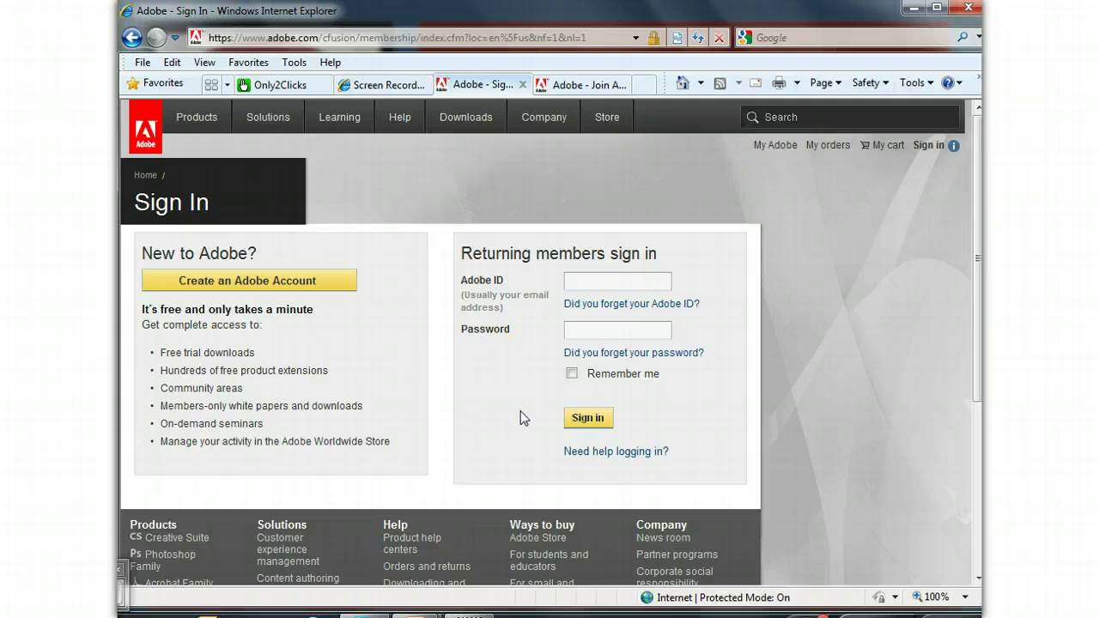
{"action": "left_click", "coordinate": [588, 281]}
{"action": "left_click", "coordinate": [587, 330]}
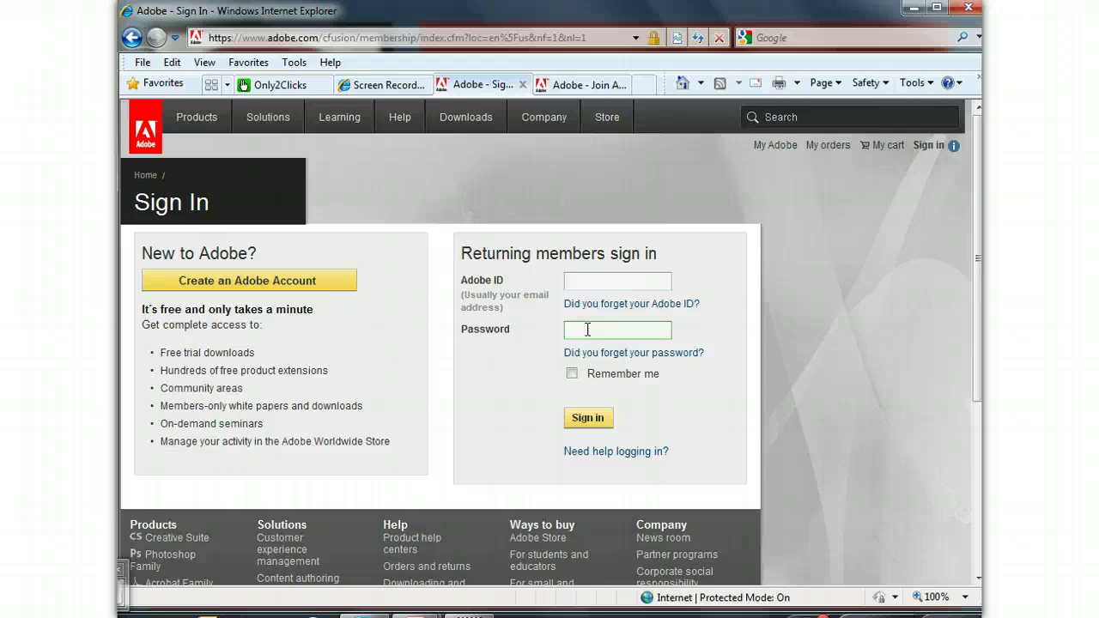
{"action": "left_click", "coordinate": [607, 335]}
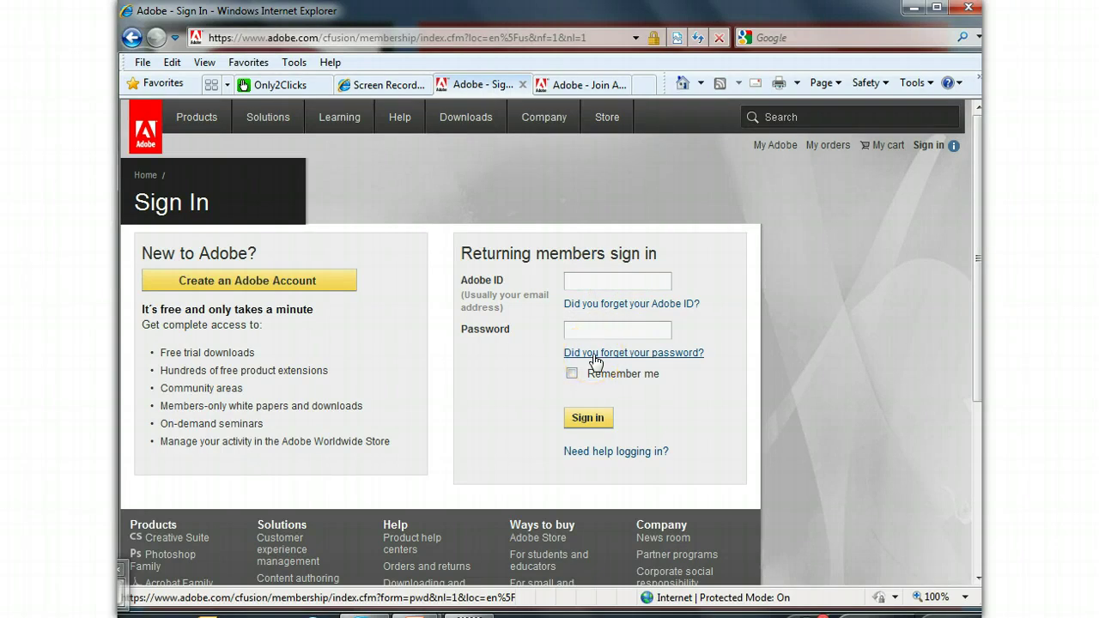
{"action": "left_click", "coordinate": [286, 281]}
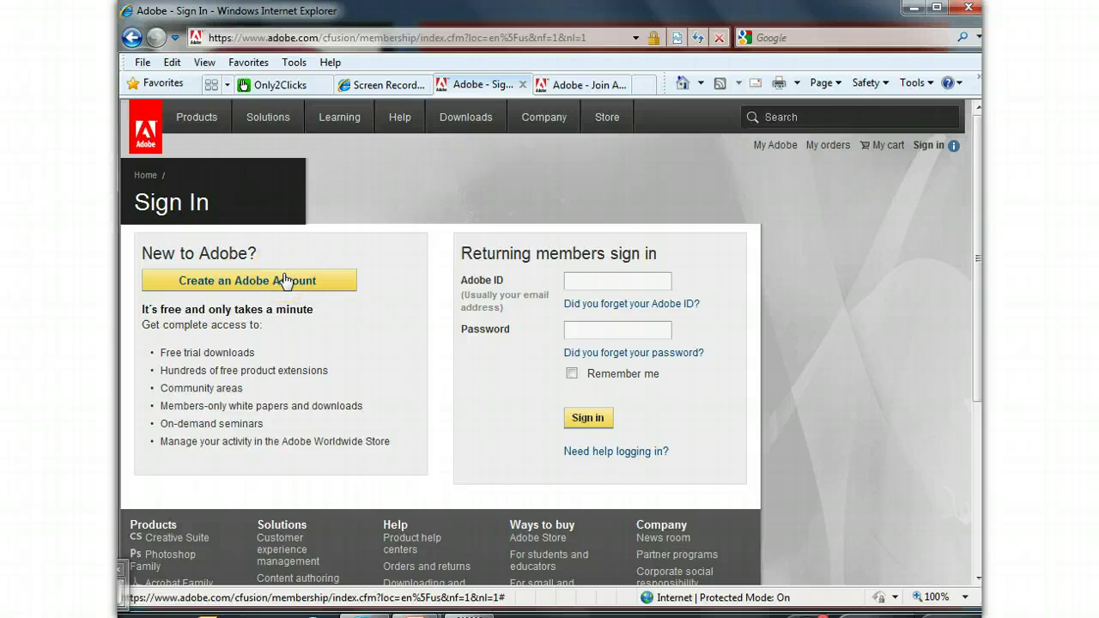
- Choose Create an Adobe Account, complete the Join Adobe form and submit it with Continue
{"action": "left_click", "coordinate": [286, 281]}
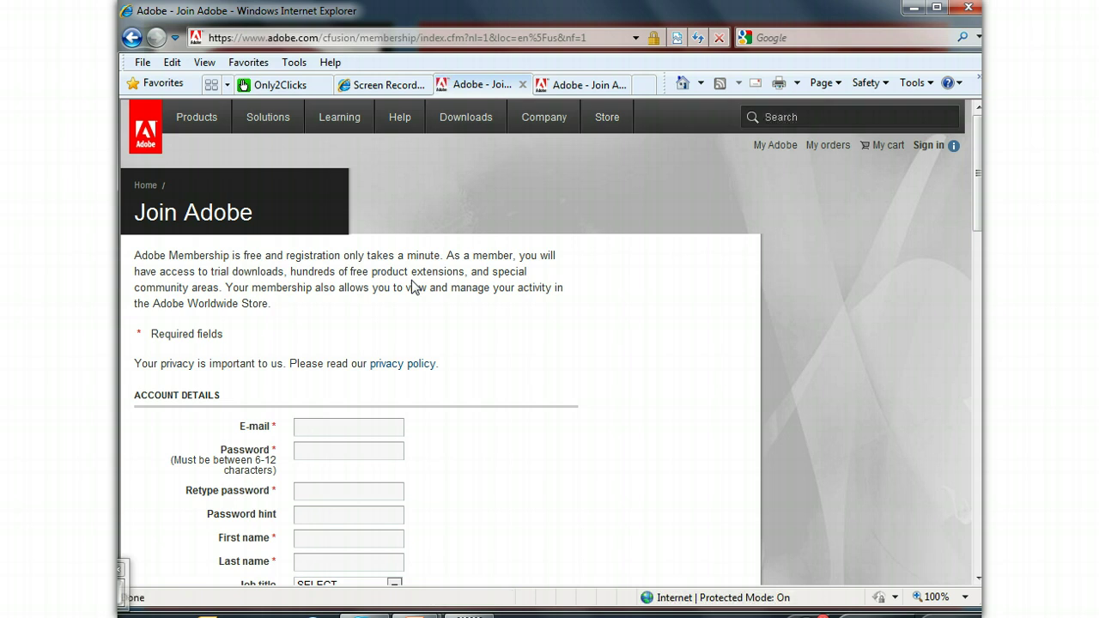
{"action": "left_click_drag", "start_coordinate": [975, 214], "coordinate": [969, 389]}
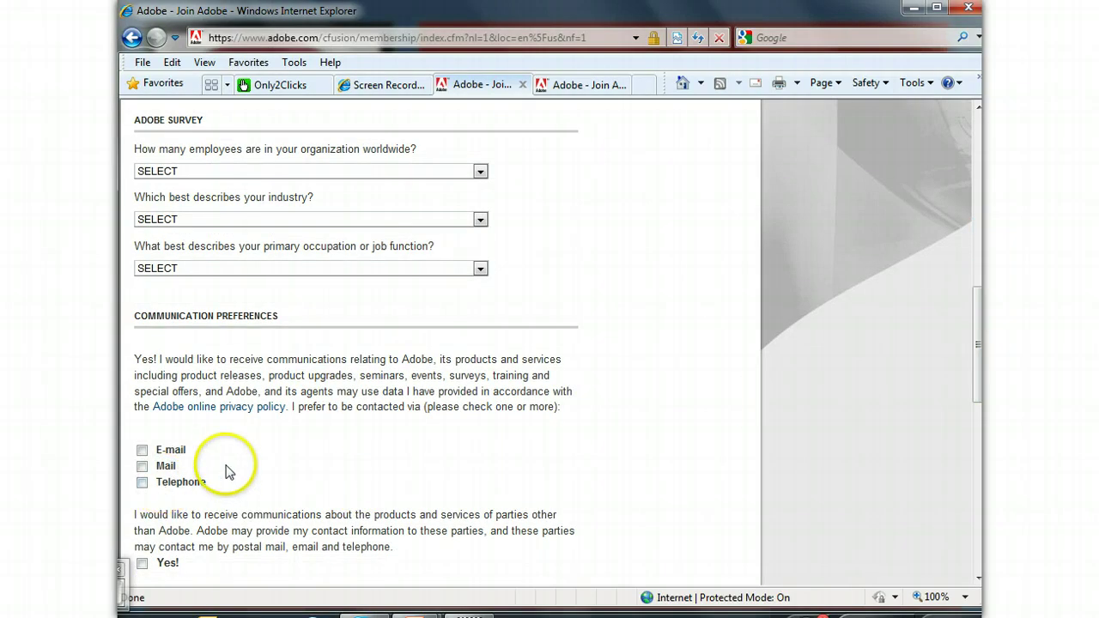
{"action": "left_click_drag", "start_coordinate": [979, 350], "coordinate": [979, 201]}
{"action": "left_click", "coordinate": [580, 84]}
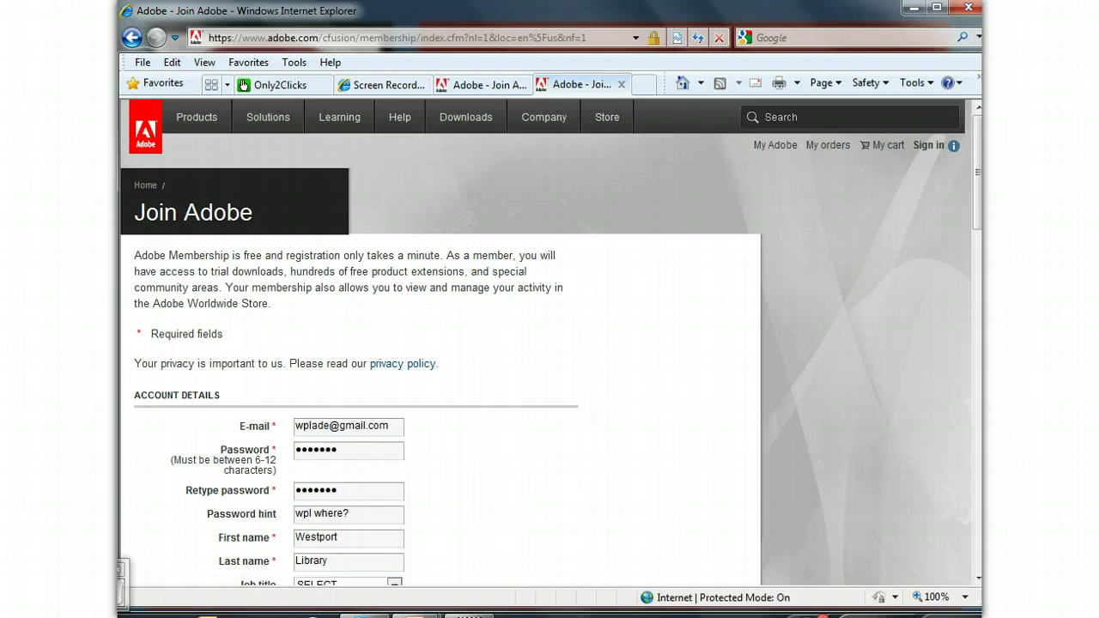
{"action": "left_click_drag", "start_coordinate": [976, 201], "coordinate": [955, 471]}
{"action": "left_click", "coordinate": [551, 479]}
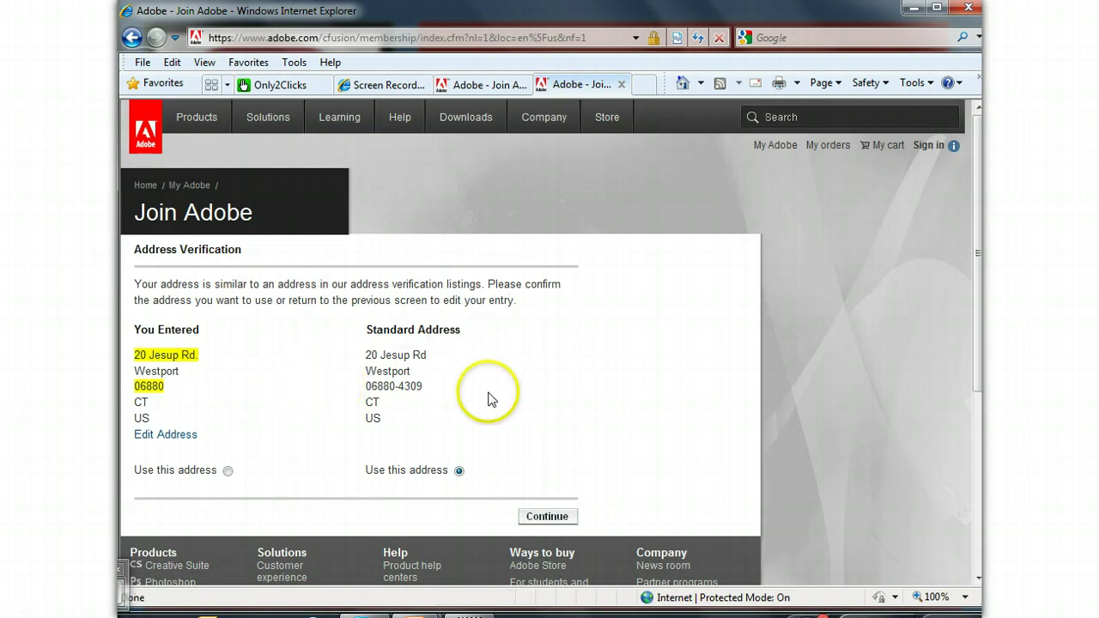
- Keep the standard address on Address Verification and continue past the Thank You page
{"action": "left_click", "coordinate": [556, 518]}
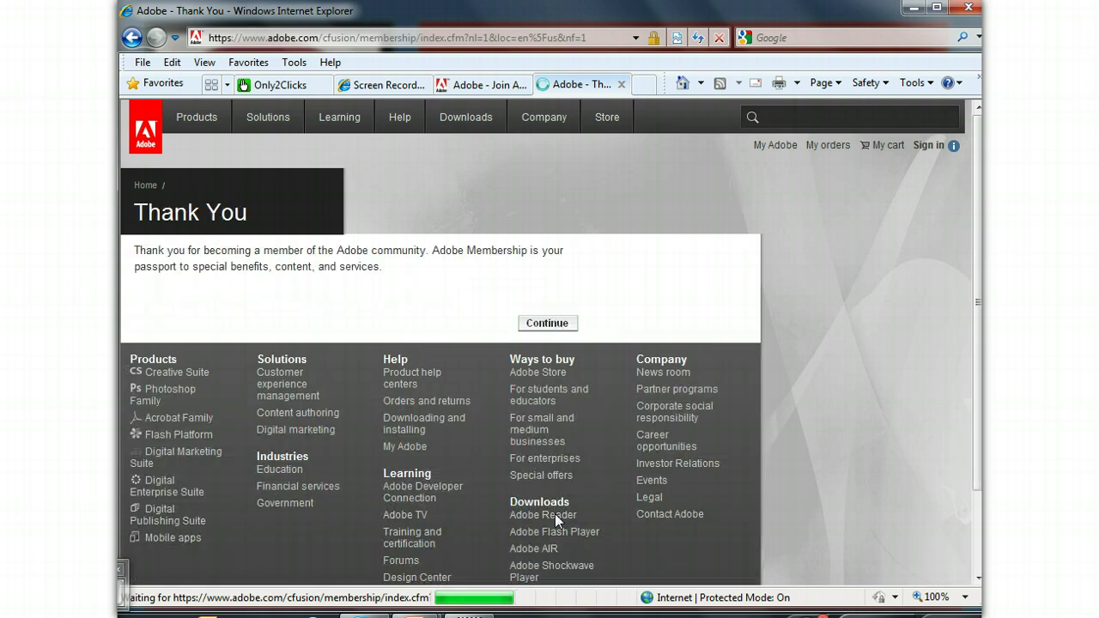
{"action": "left_click", "coordinate": [479, 299]}
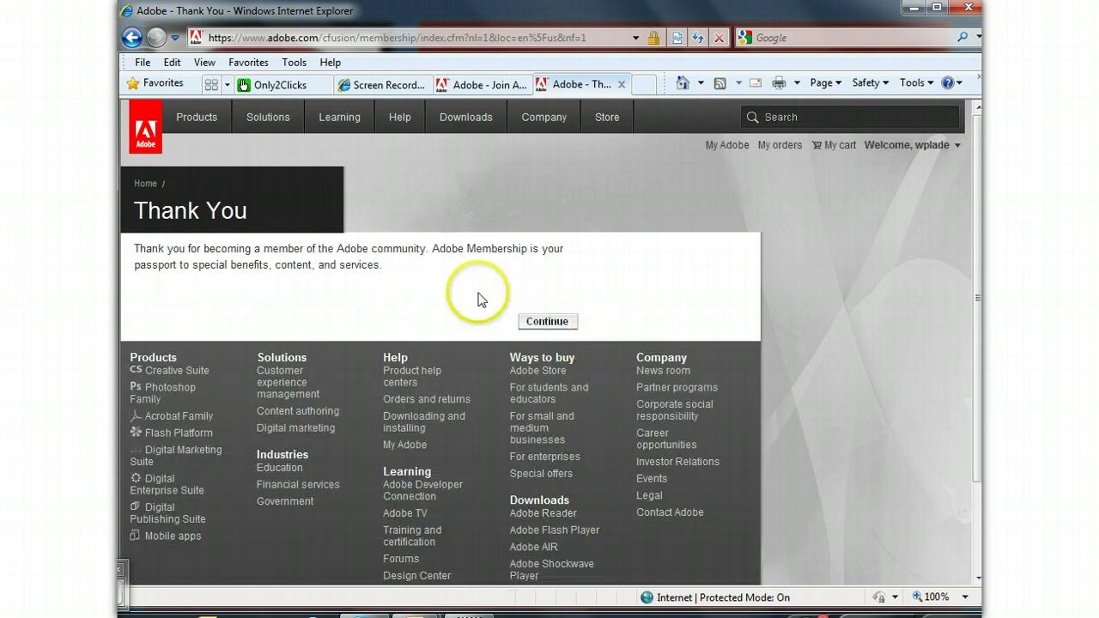
{"action": "left_click", "coordinate": [537, 324]}
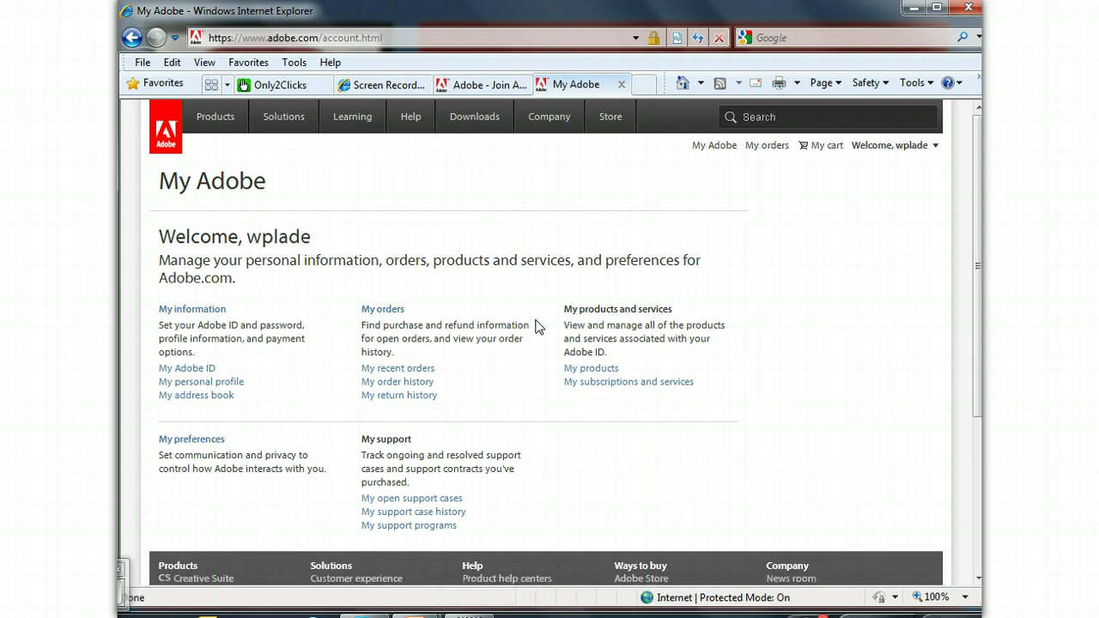
- Search the Adobe site for 'Adobe Digital Editions', dismissing the non-secure content warning
{"action": "left_click", "coordinate": [757, 117]}
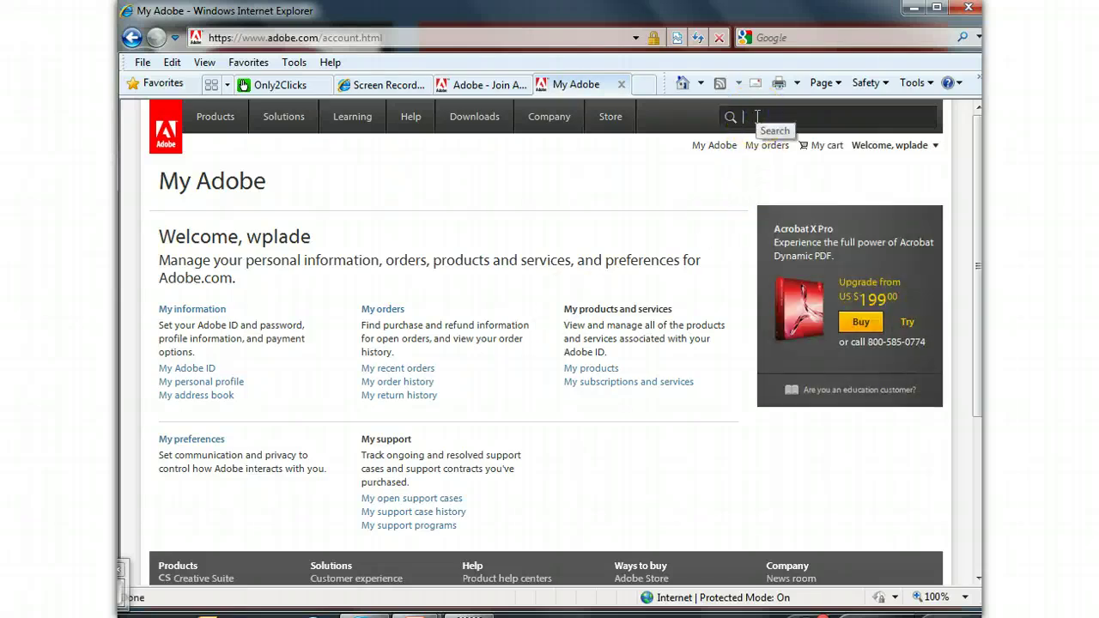
{"action": "type", "text": "Ad"}
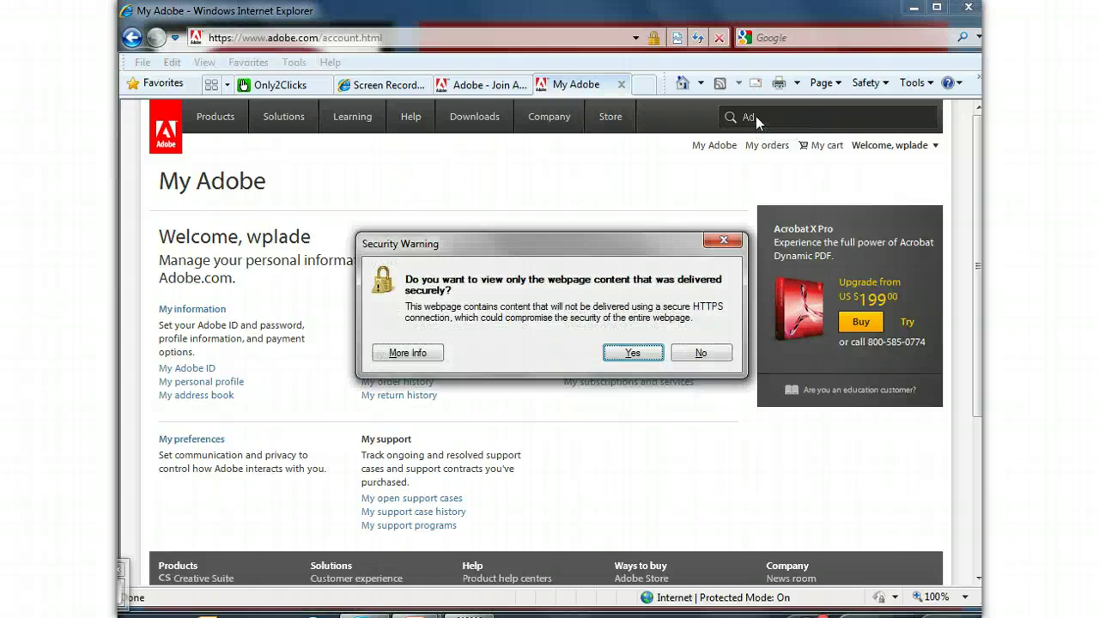
{"action": "left_click", "coordinate": [644, 355]}
{"action": "type", "text": "ob"}
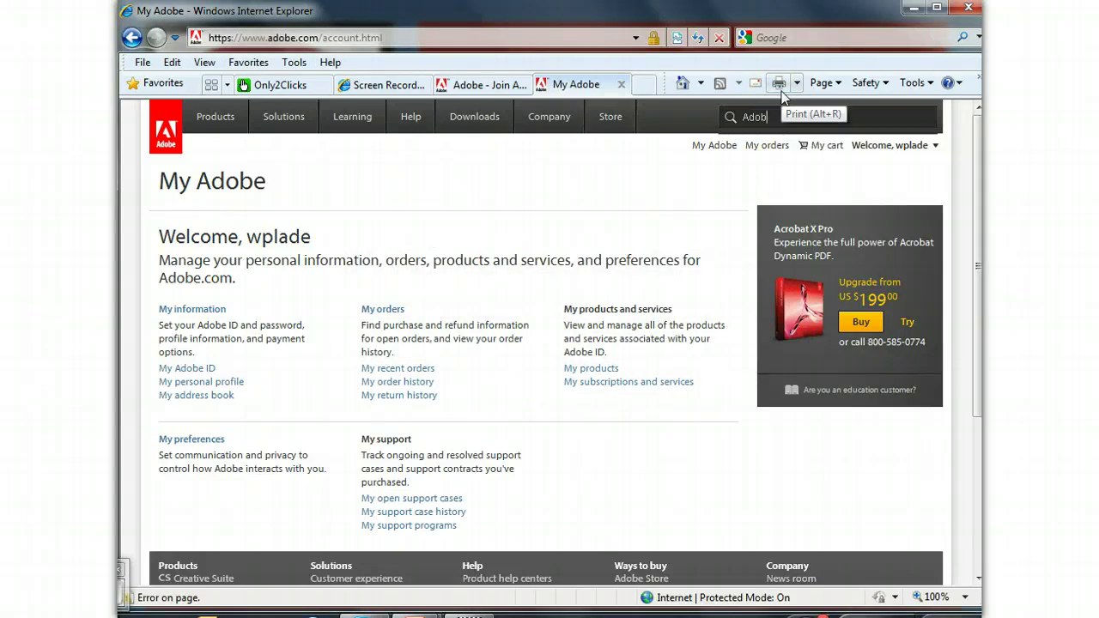
{"action": "type", "text": "e Digital E"}
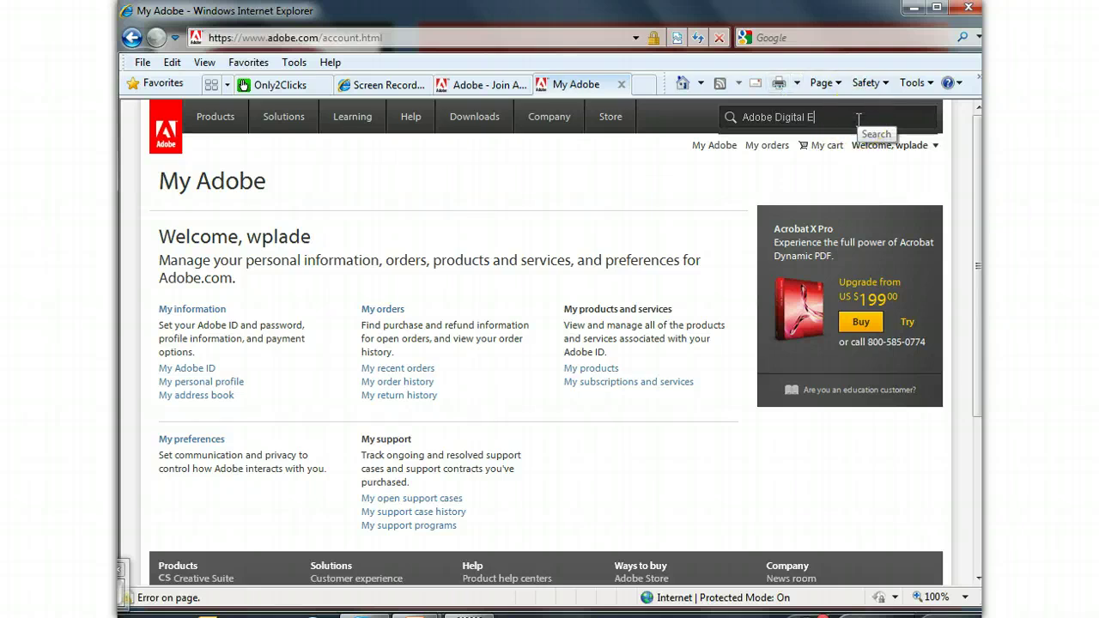
{"action": "type", "text": "ditions"}
{"action": "key", "text": "Return"}
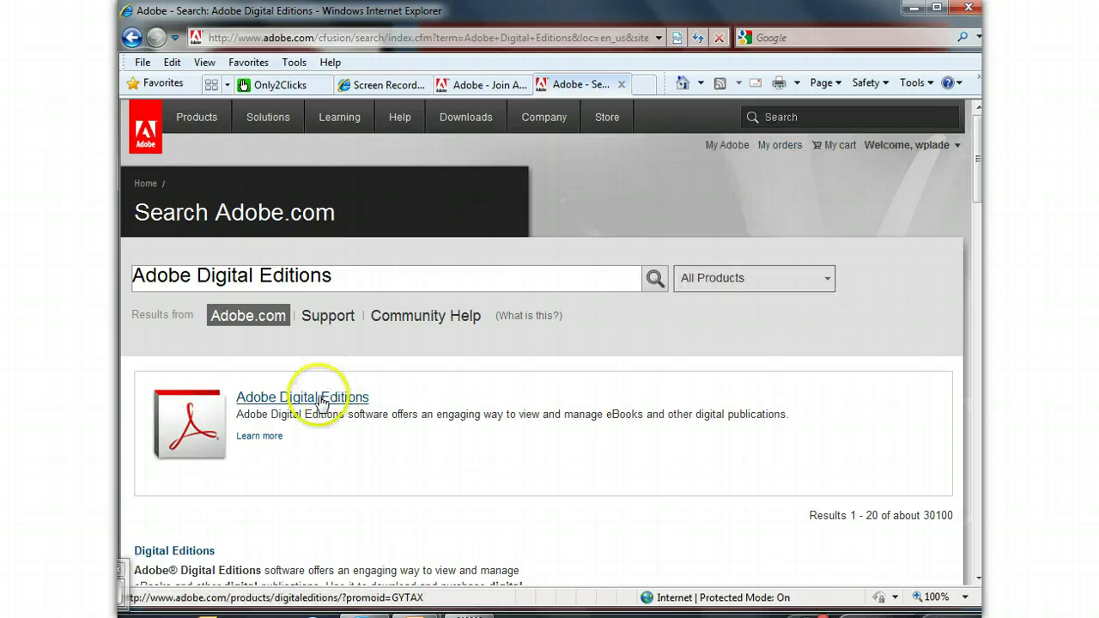
- Open the Adobe Digital Editions result and start its 1.7.2 installer, confirming Install
{"action": "left_click", "coordinate": [252, 404]}
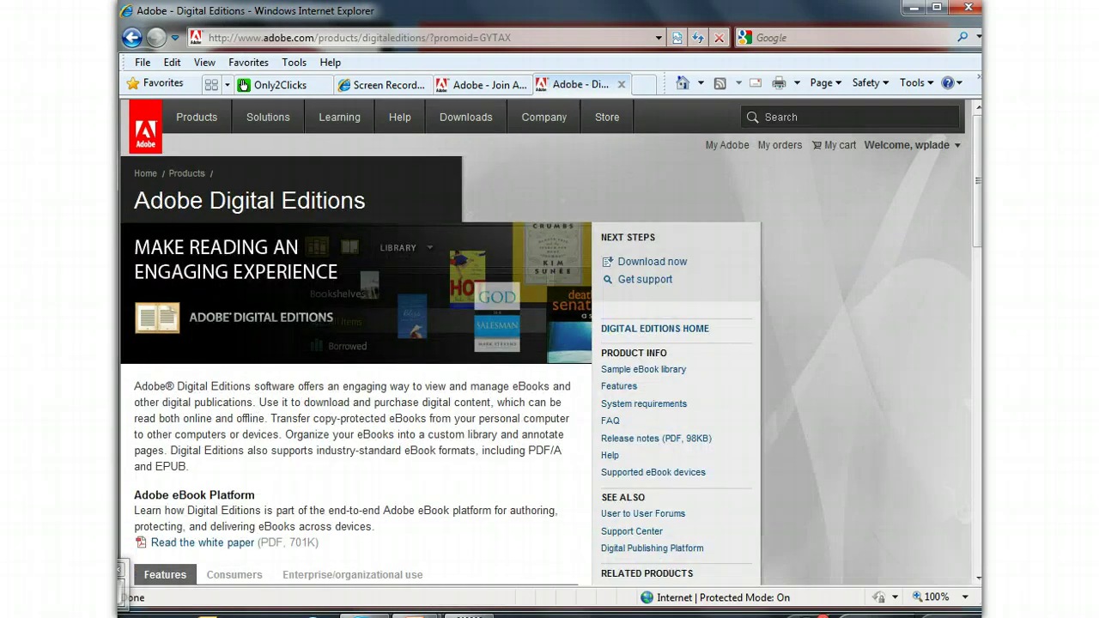
{"action": "scroll", "coordinate": [551, 342], "scroll_direction": "down", "scroll_amount": 1}
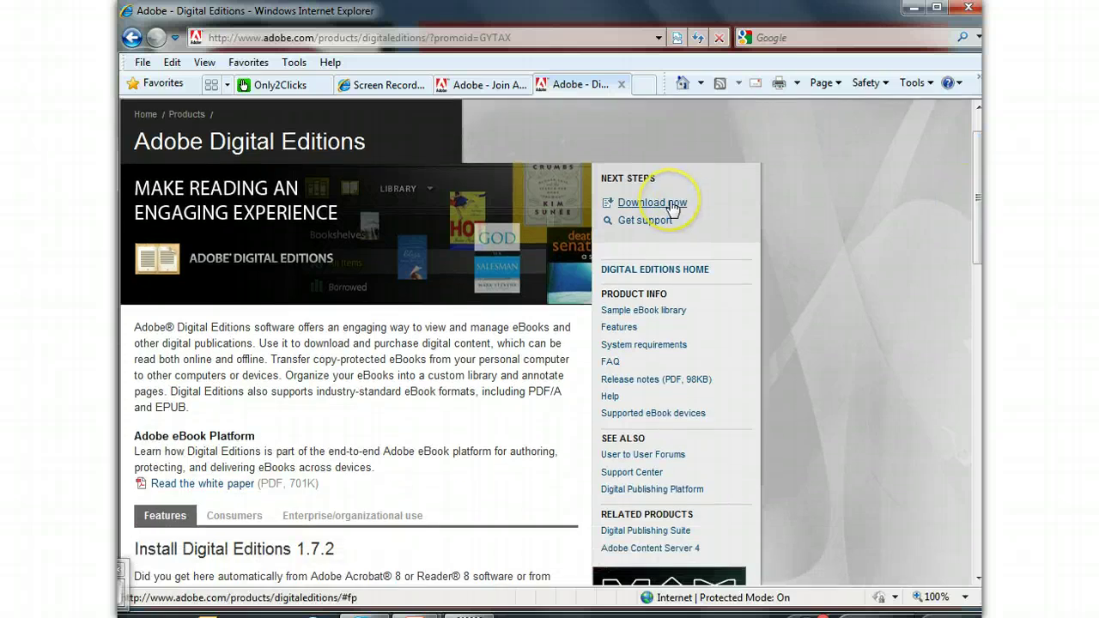
{"action": "left_click_drag", "start_coordinate": [978, 189], "coordinate": [978, 289]}
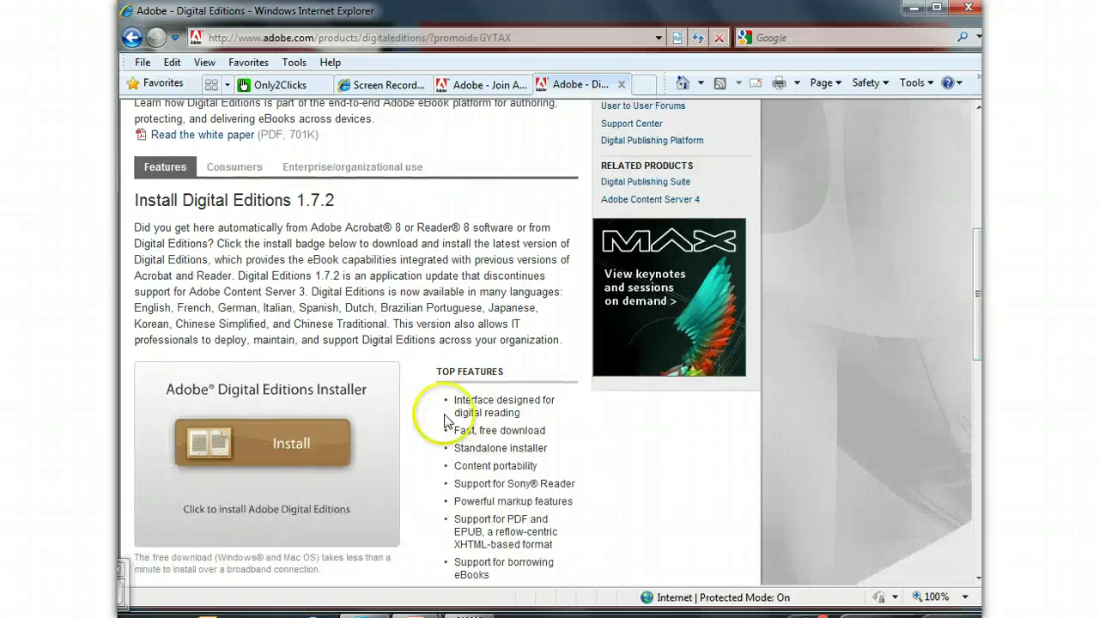
{"action": "left_click", "coordinate": [264, 451]}
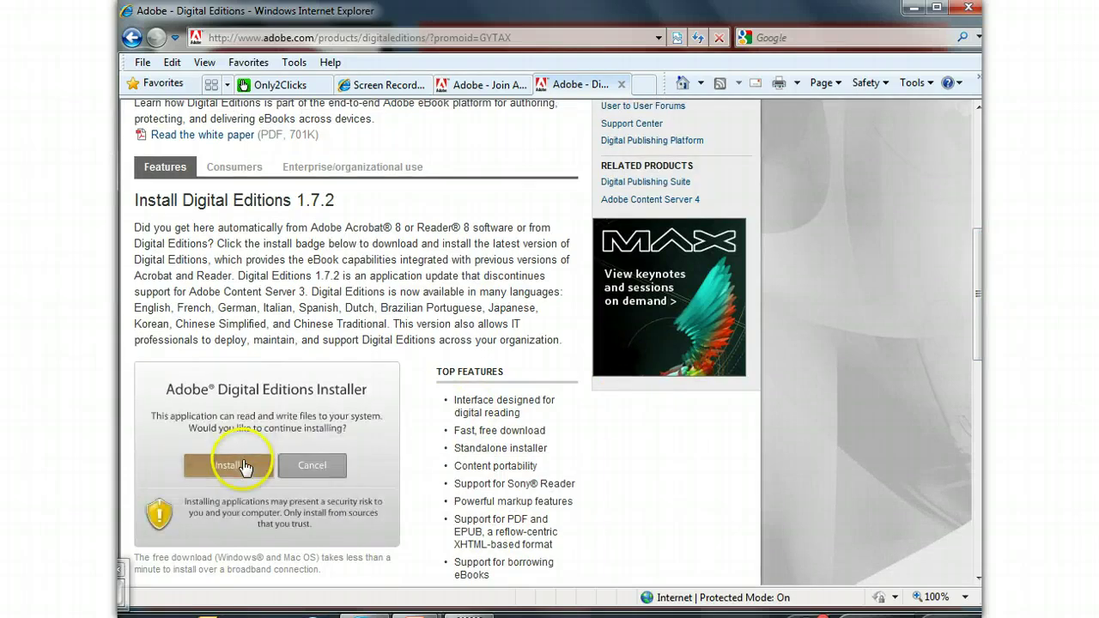
{"action": "left_click", "coordinate": [244, 467]}
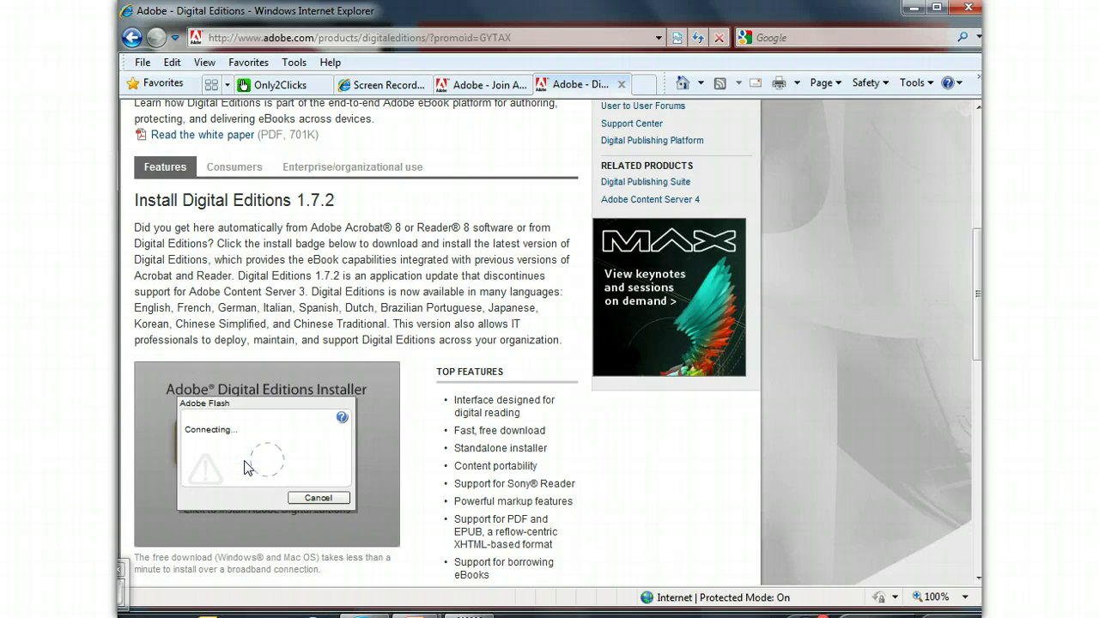
- Confirm the download, install with default components and folder, then close the finished setup
{"action": "left_click", "coordinate": [253, 498]}
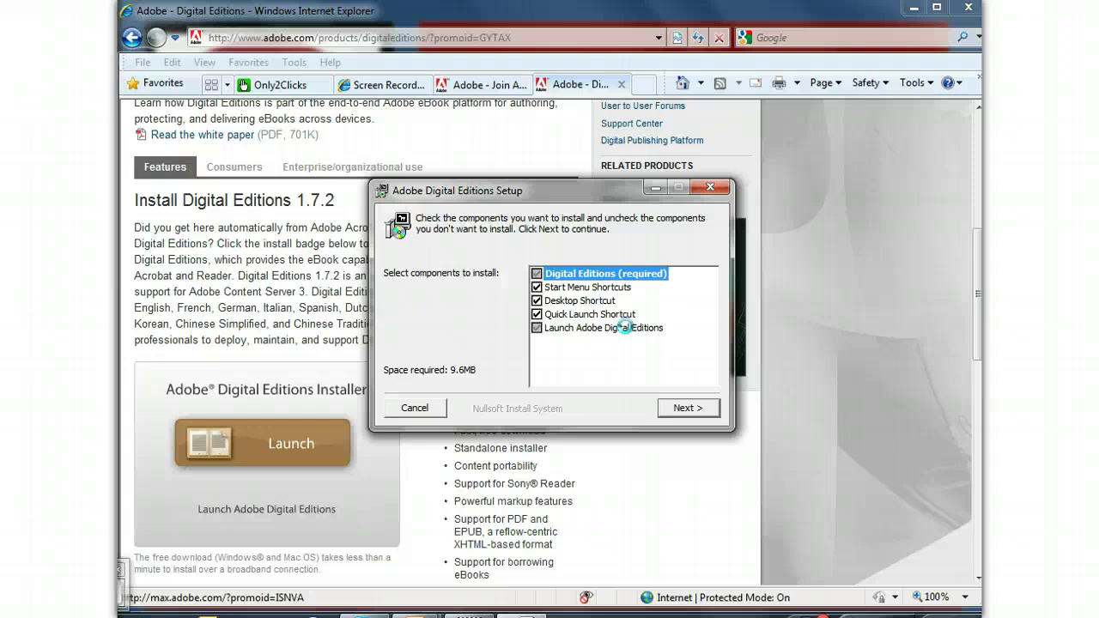
{"action": "left_click", "coordinate": [676, 405]}
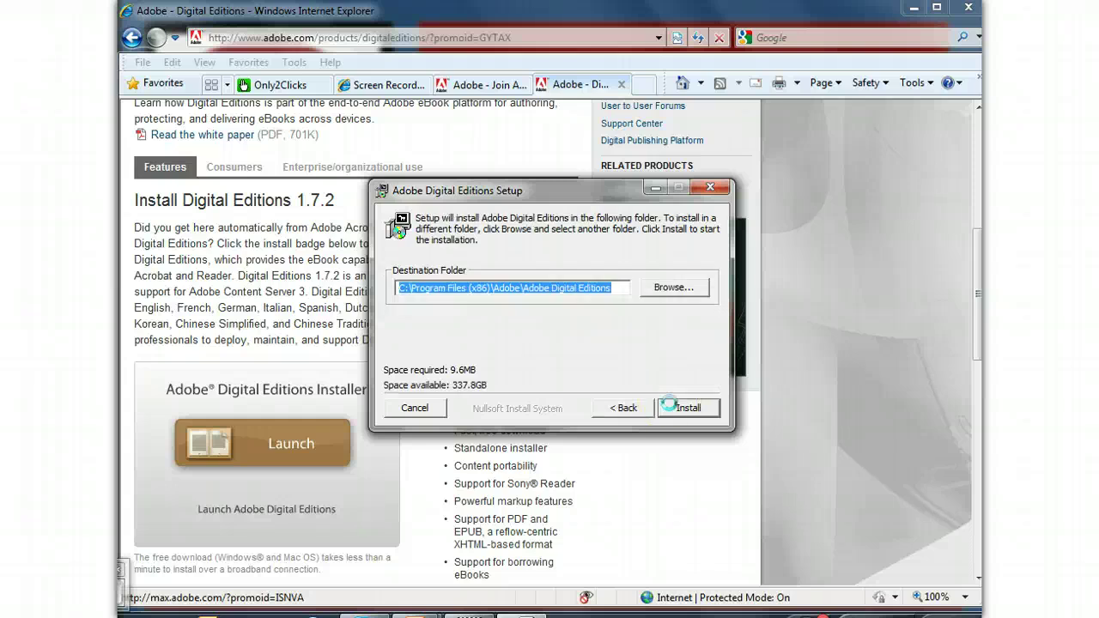
{"action": "left_click", "coordinate": [669, 404]}
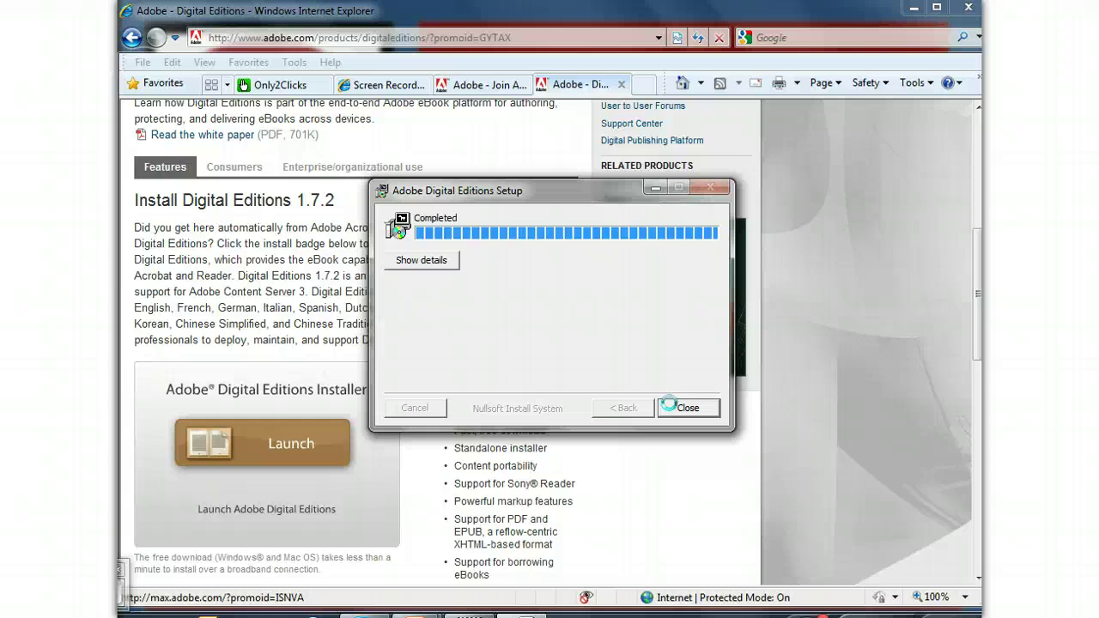
{"action": "left_click", "coordinate": [678, 408]}
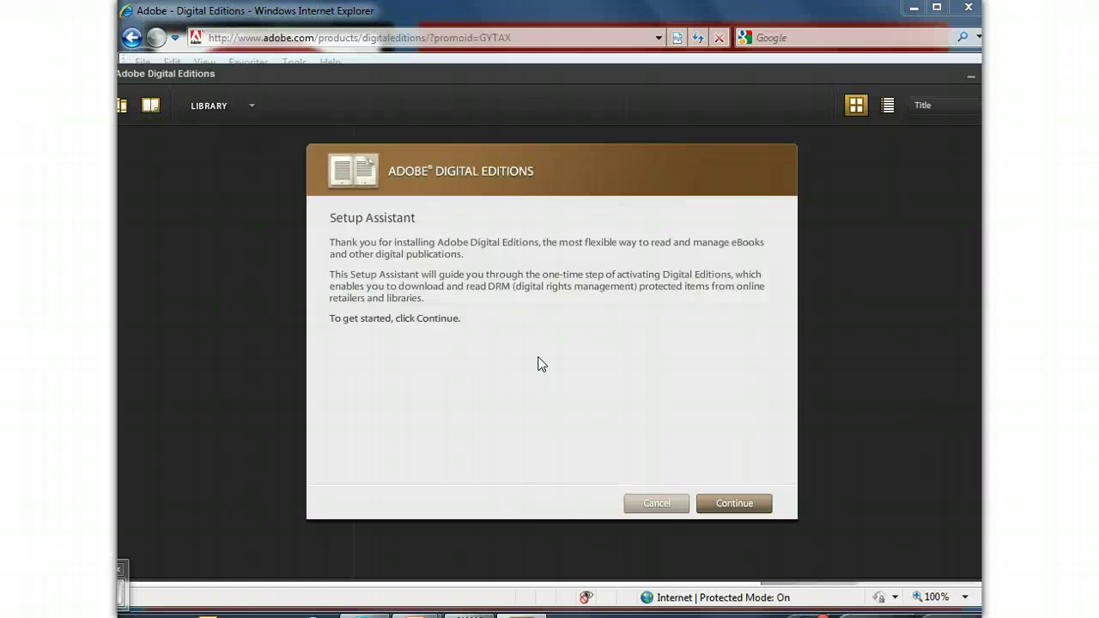
- Enter the Adobe ID e-mail address and the account password under Authorize Computer, then activate
{"action": "left_click", "coordinate": [731, 504]}
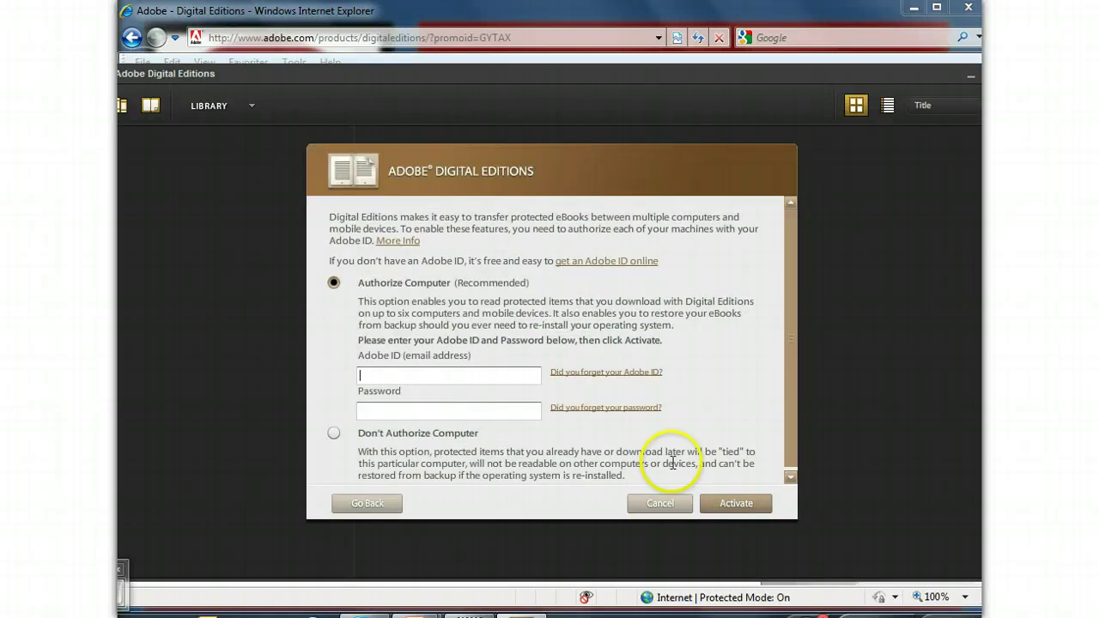
{"action": "left_click", "coordinate": [444, 375]}
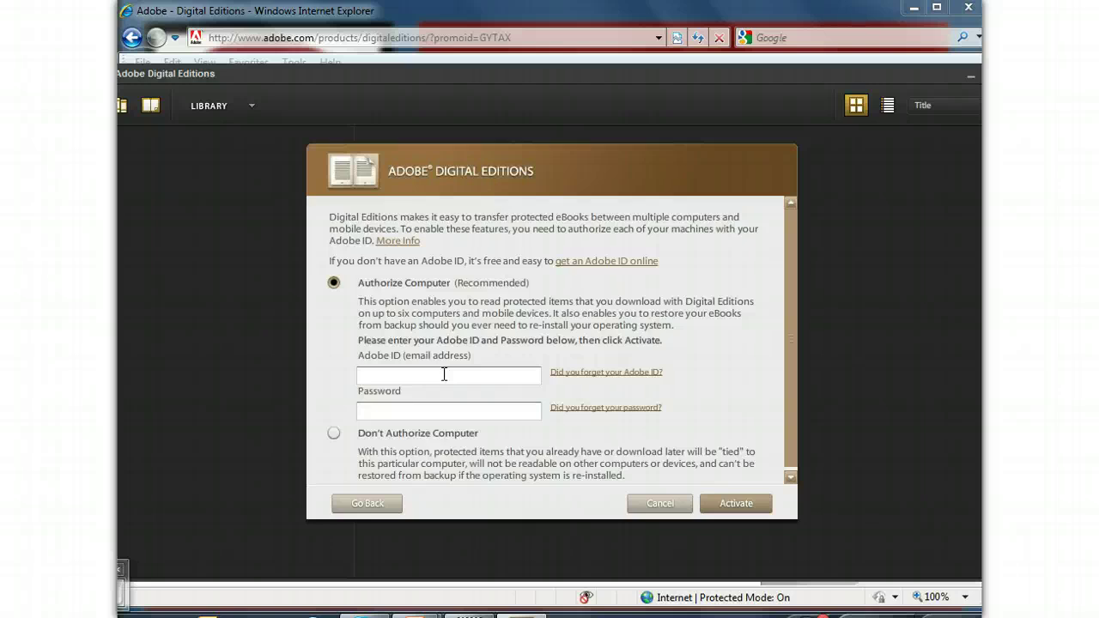
{"action": "key", "text": "Tab"}
{"action": "type", "text": "*******"}
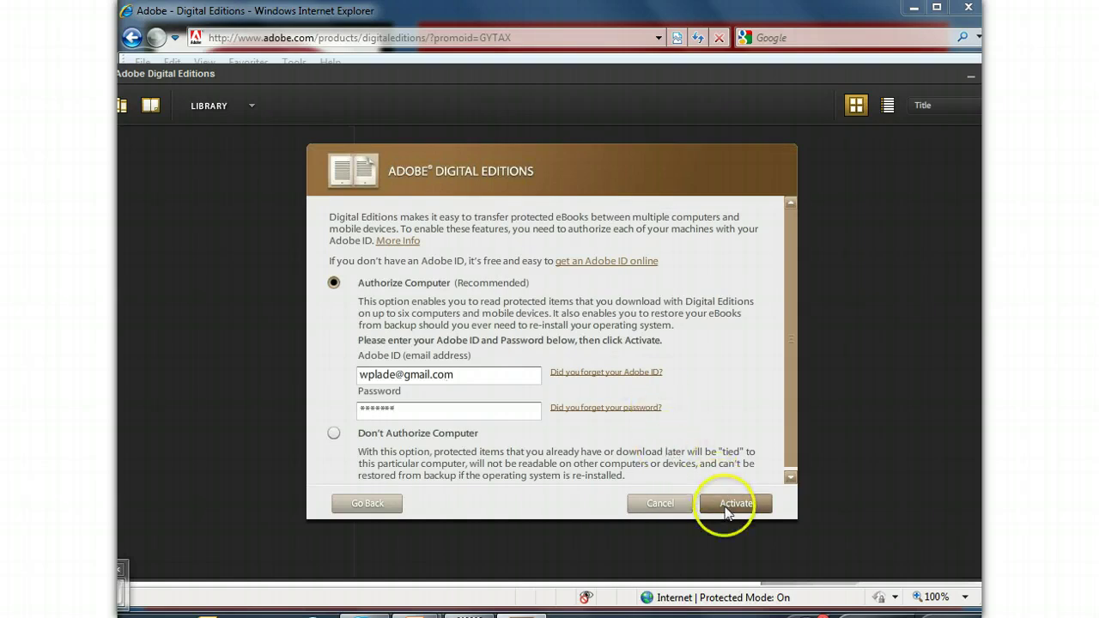
{"action": "left_click", "coordinate": [727, 506]}
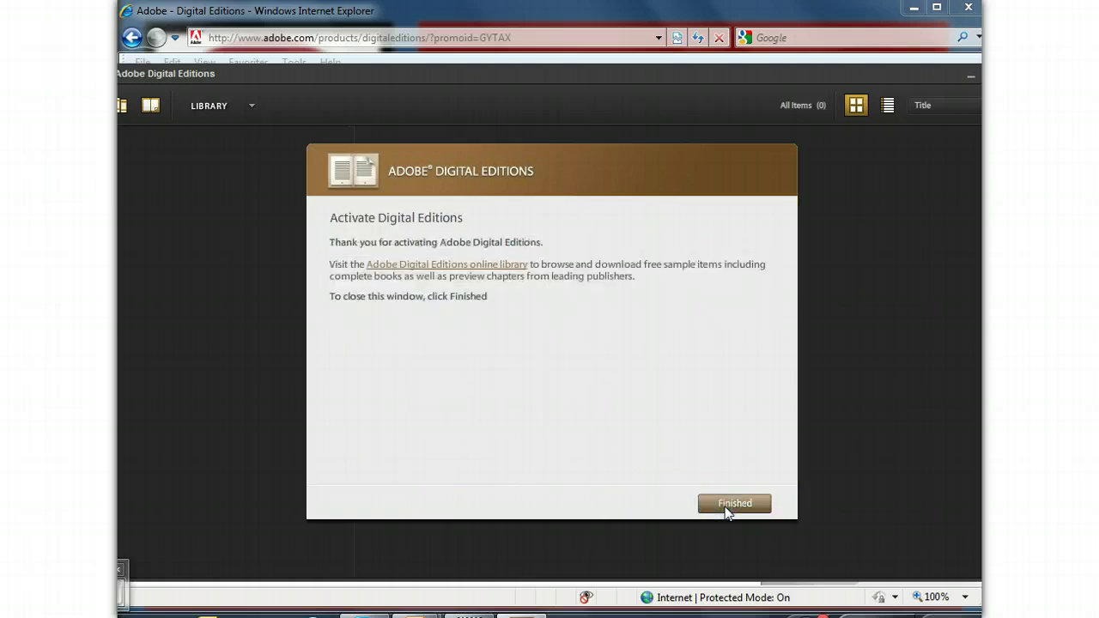
- Close the activation window with Finished to reveal the empty All Items (0) library
{"action": "left_click", "coordinate": [727, 506]}
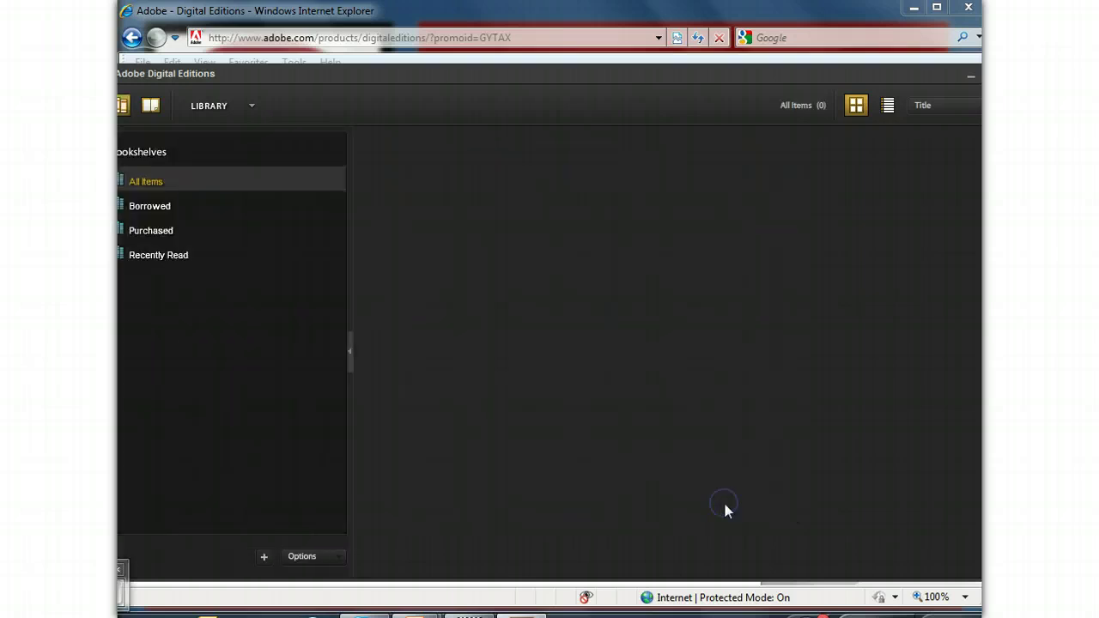